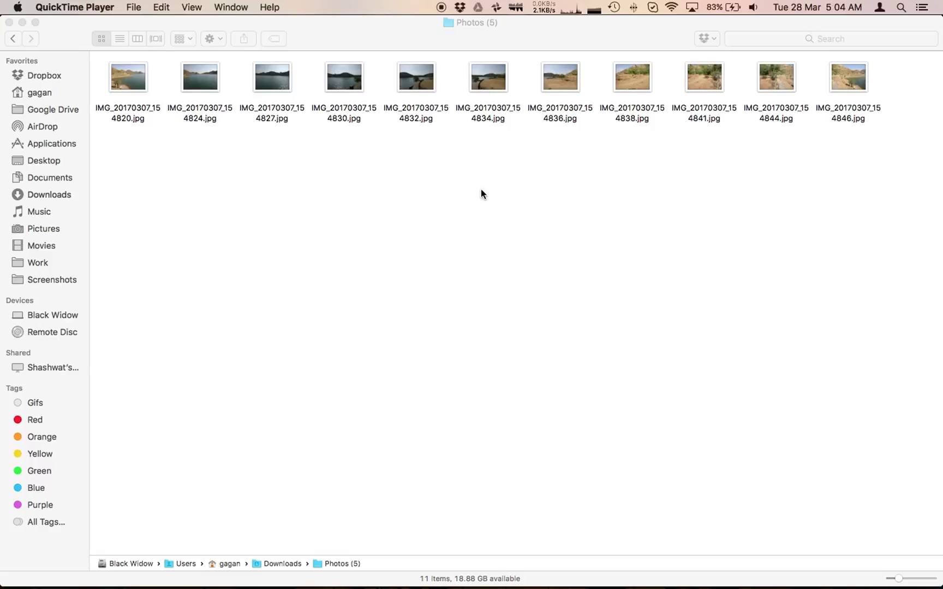
Quick Look through the eleven lake photos in the Photos (5) folder.
click(320, 283)
click(133, 77)
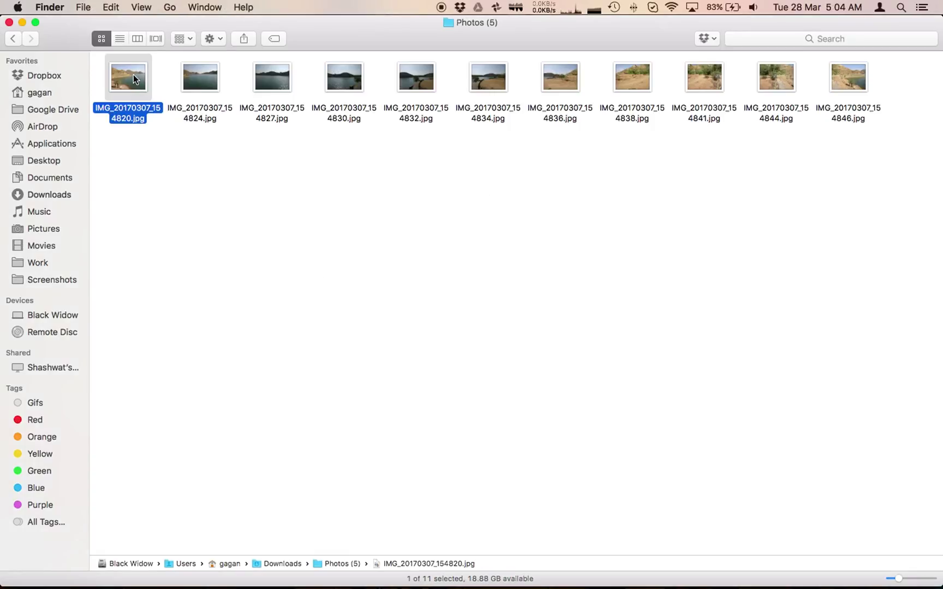
key(space)
key(Right)
key(Right)
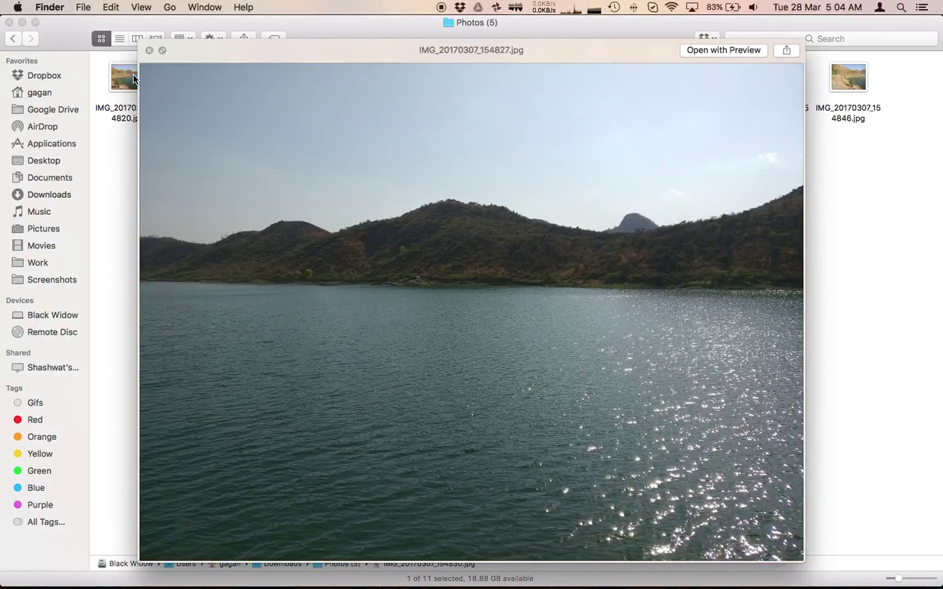
key(Right)
key(Right)
key(Right)
key(Right)
key(Right)
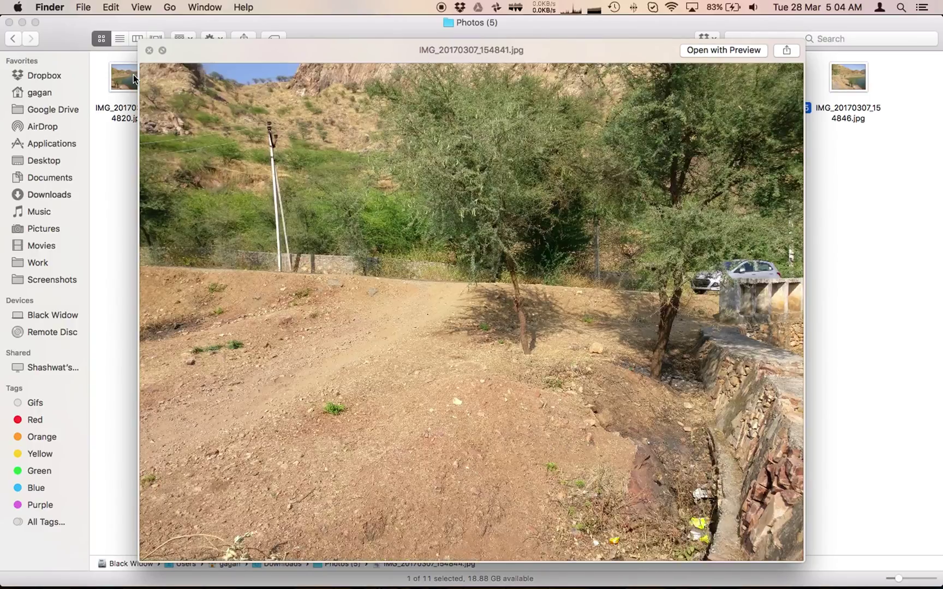
key(Right)
key(space)
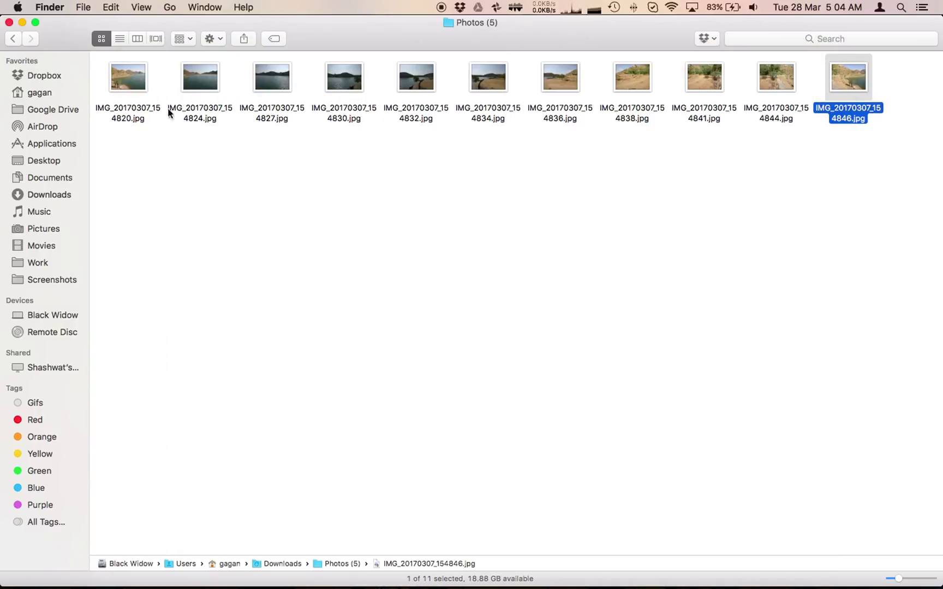
Launch Adobe Photoshop CS6 from Spotlight search.
key(super+space)
text(photo)
key(Return)
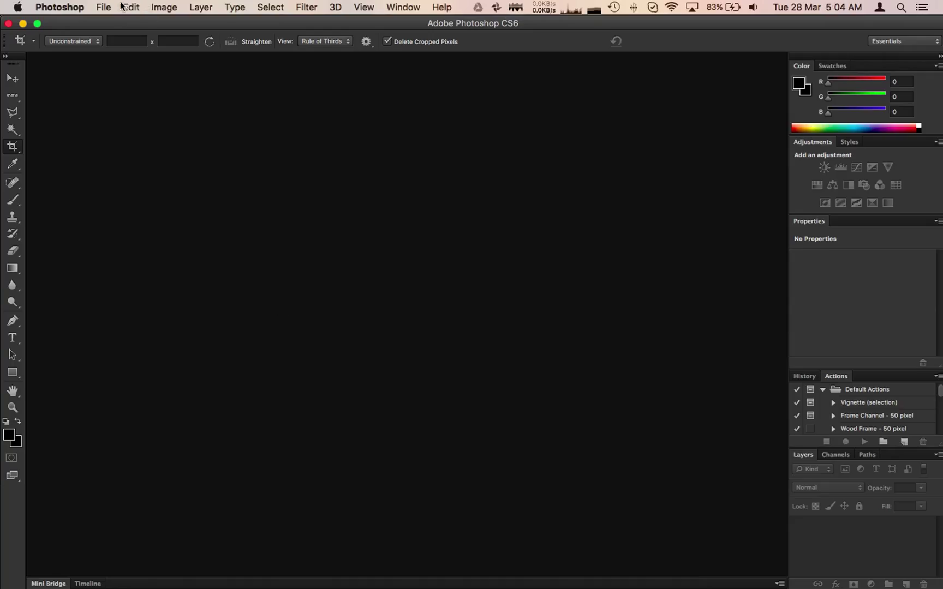
Run Photomerge with all eleven lake photos from Photos (5) as source files.
click(107, 7)
mouse_move(124, 284)
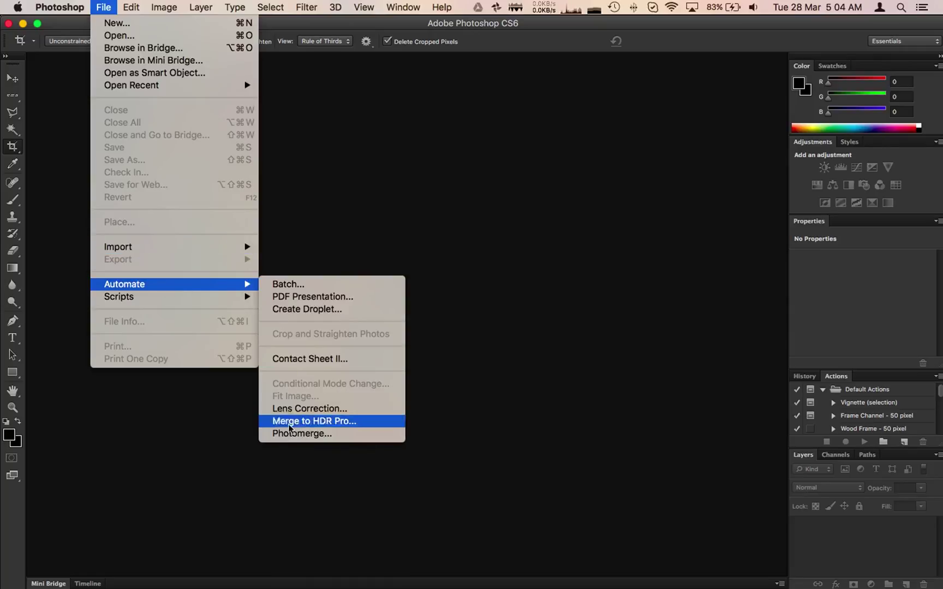
click(287, 437)
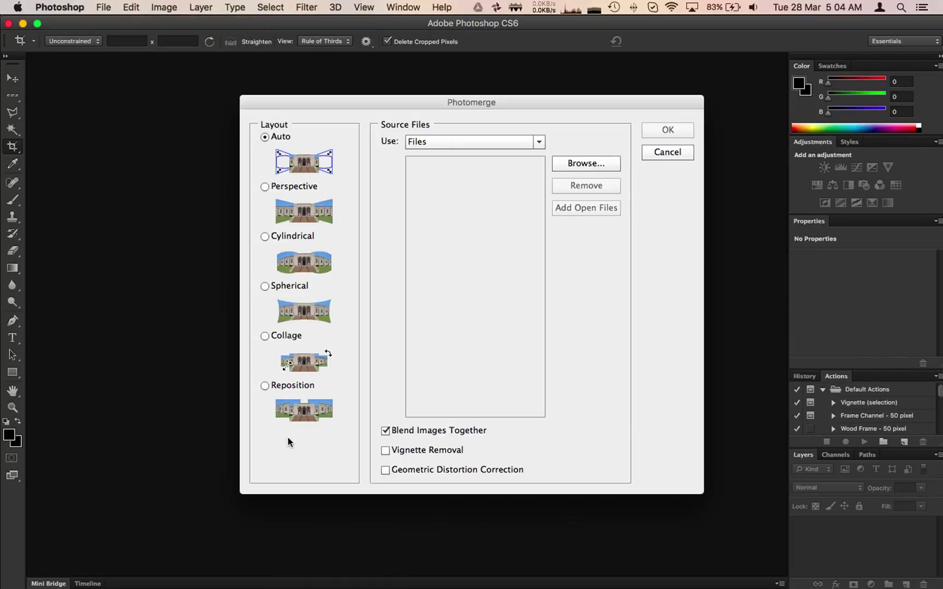
click(599, 165)
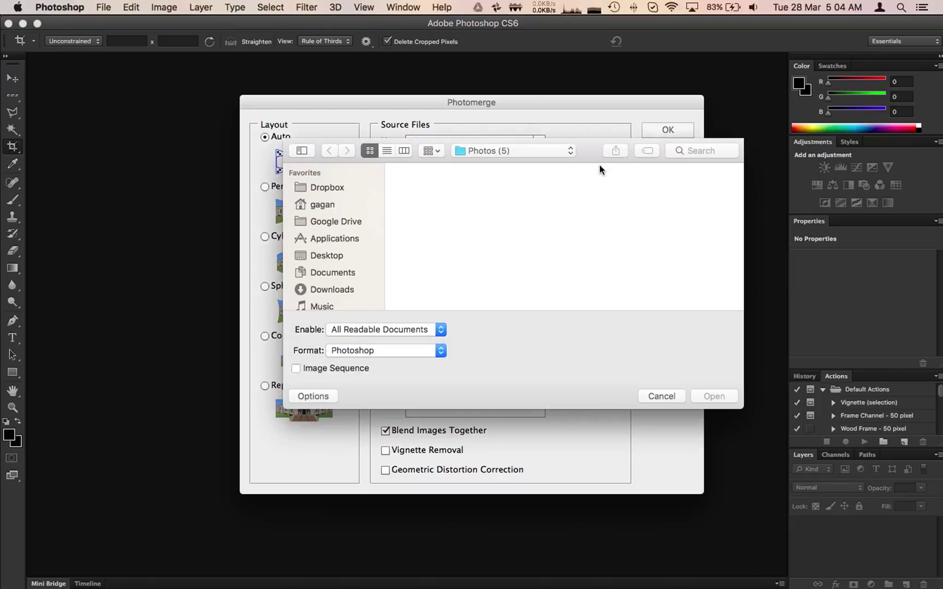
key(super+a)
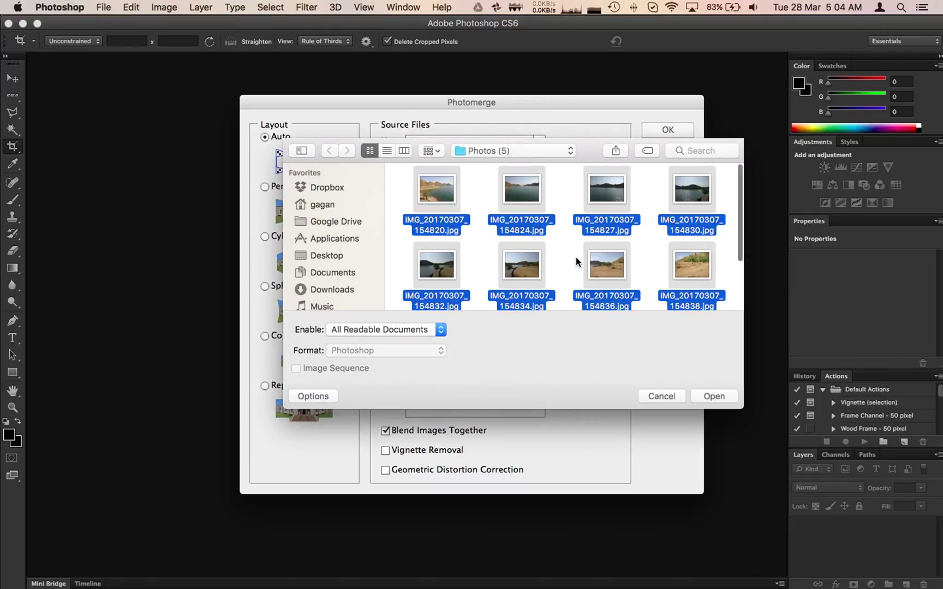
scroll(574, 263, down, 3)
click(714, 397)
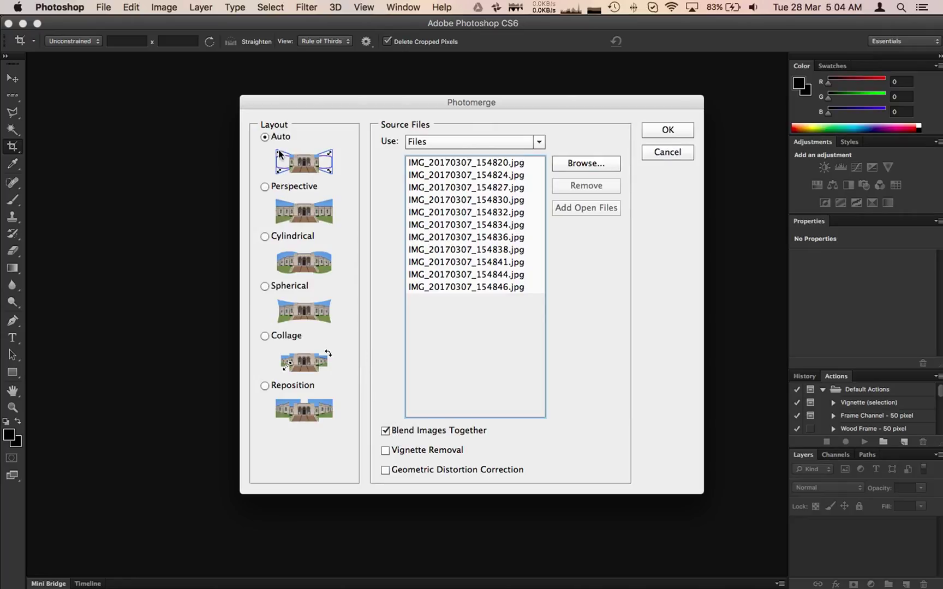
click(663, 135)
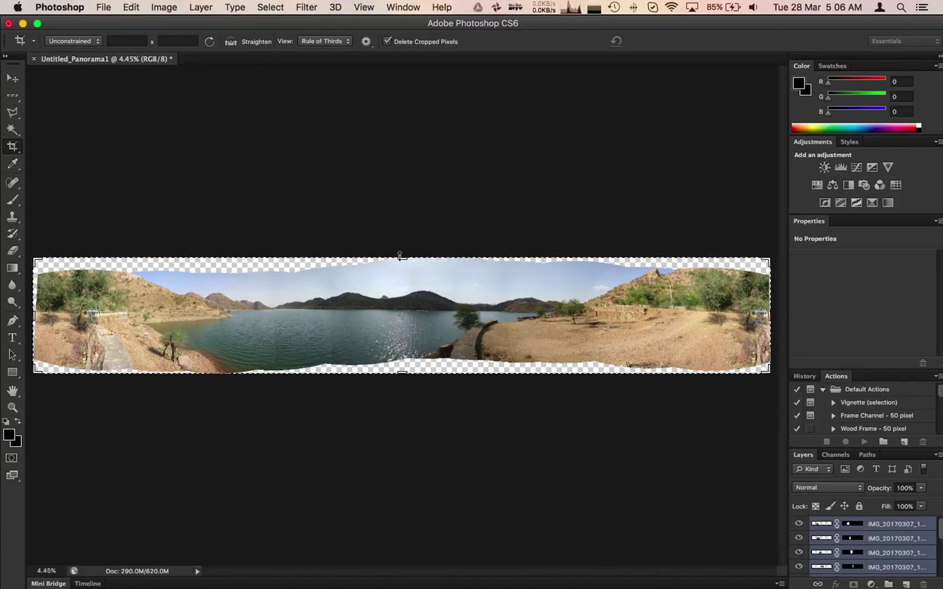
Pull the top and bottom crop edges inside the wavy transparent borders.
drag(401, 257, 401, 265)
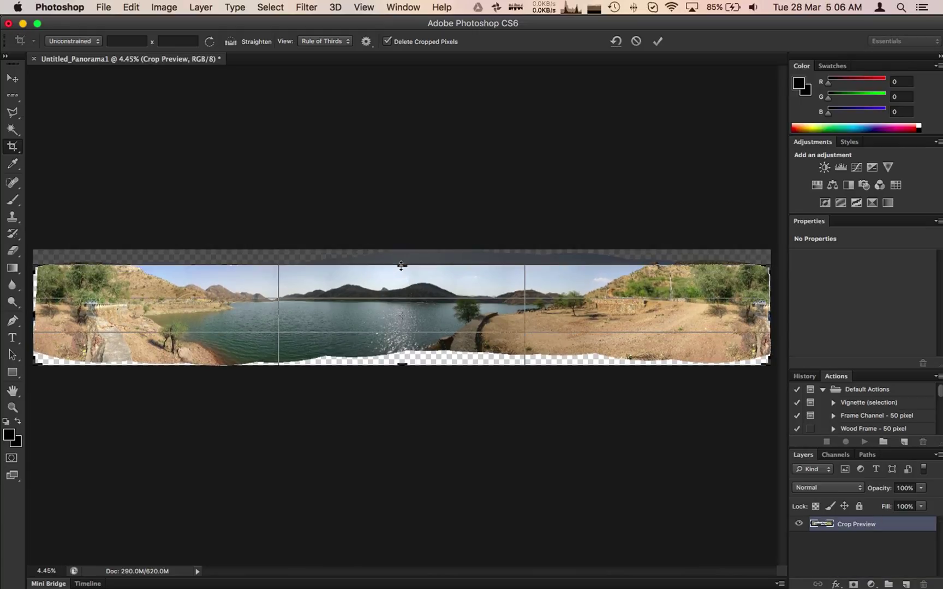
click(403, 363)
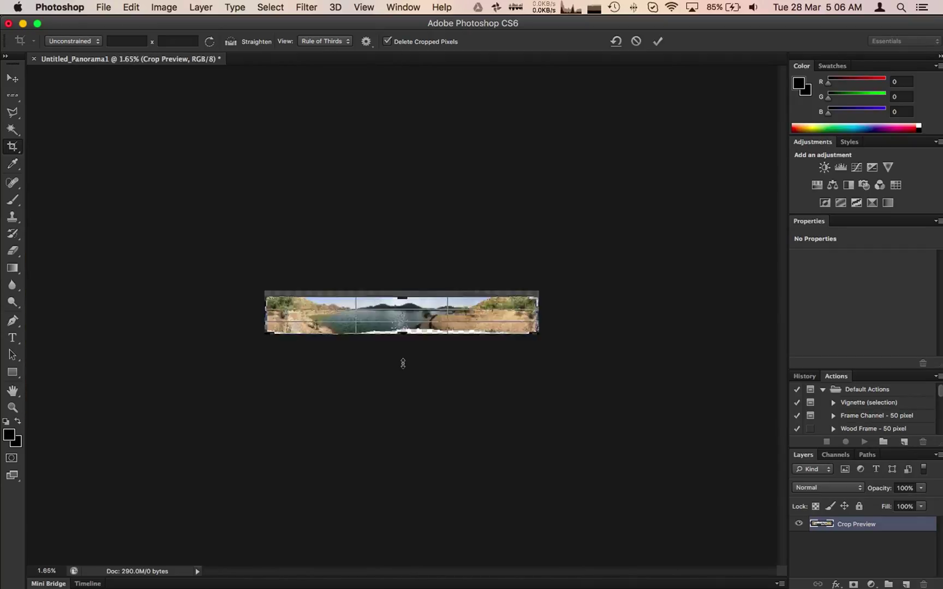
drag(403, 347, 402, 342)
key(super+equal)
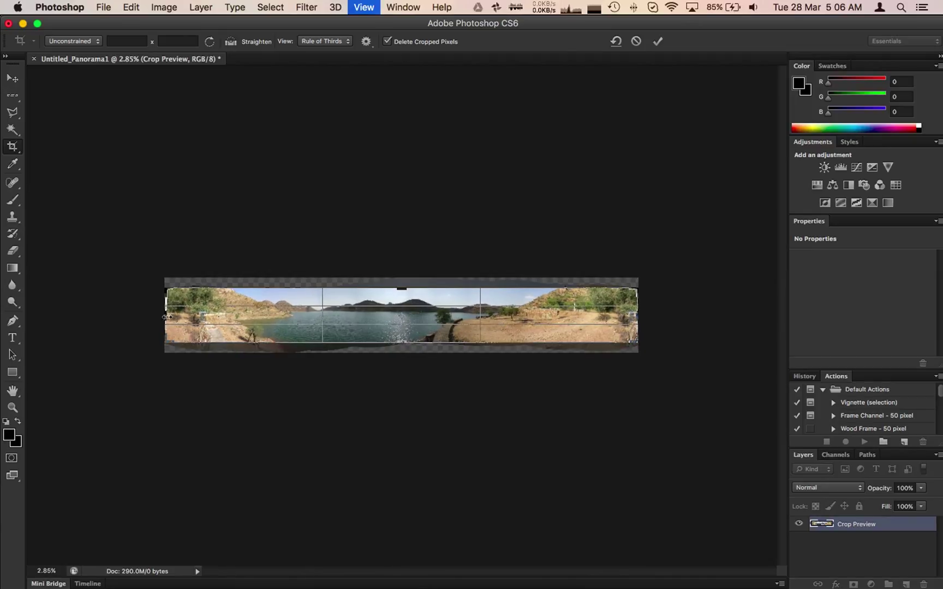
key(super+equal)
Trim the left and right crop edges clear of the transparent gaps.
scroll(166, 315, left, 5)
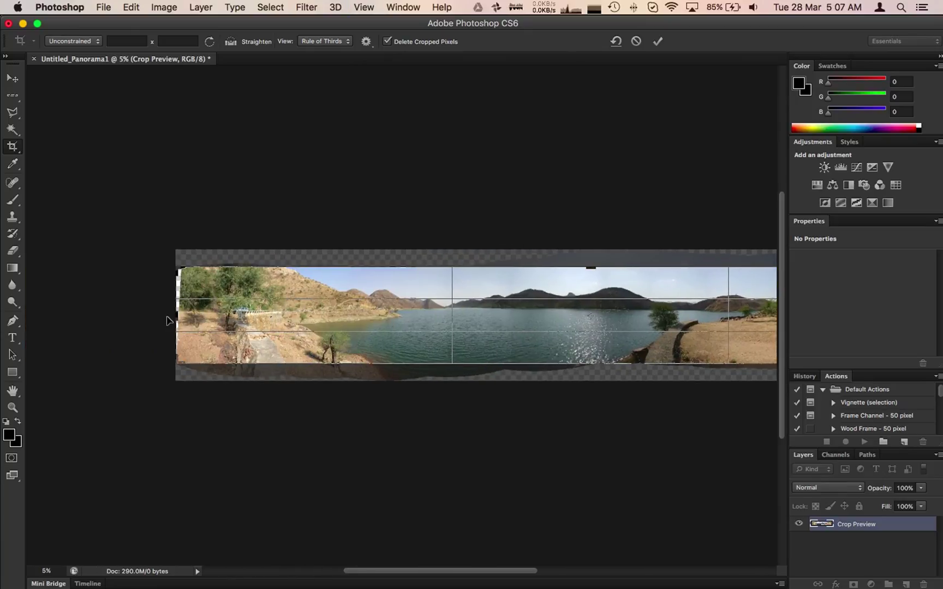
drag(173, 315, 178, 316)
scroll(262, 326, right, 5)
scroll(263, 327, right, 2)
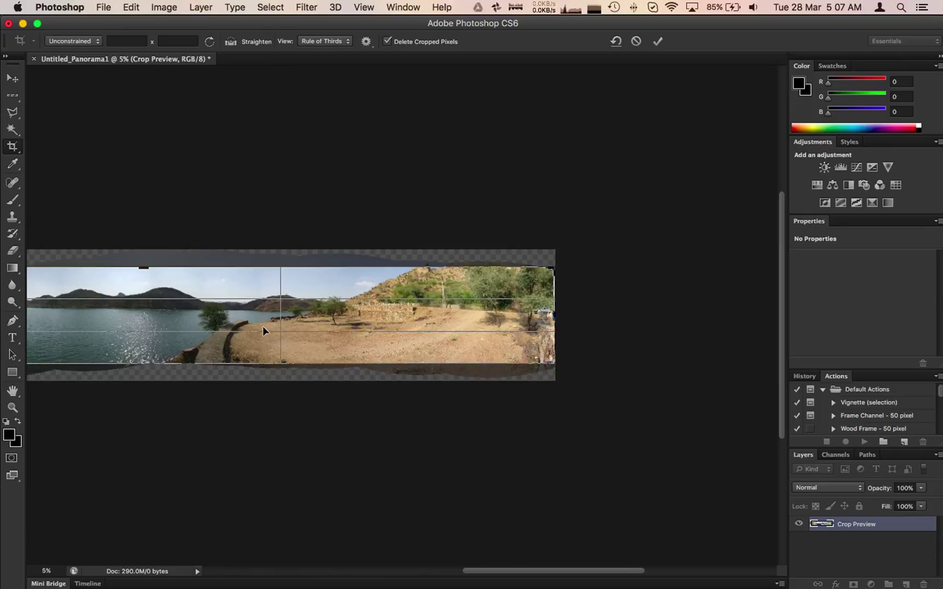
drag(554, 316, 554, 317)
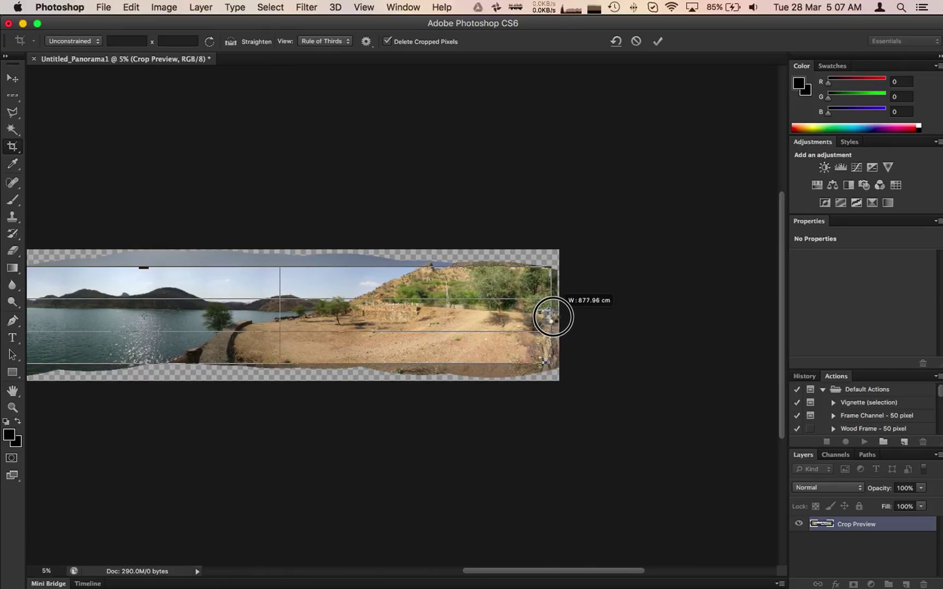
drag(554, 316, 551, 316)
Fine-tune the top crop edge below the transparent gaps and apply the crop.
scroll(400, 325, left, 4)
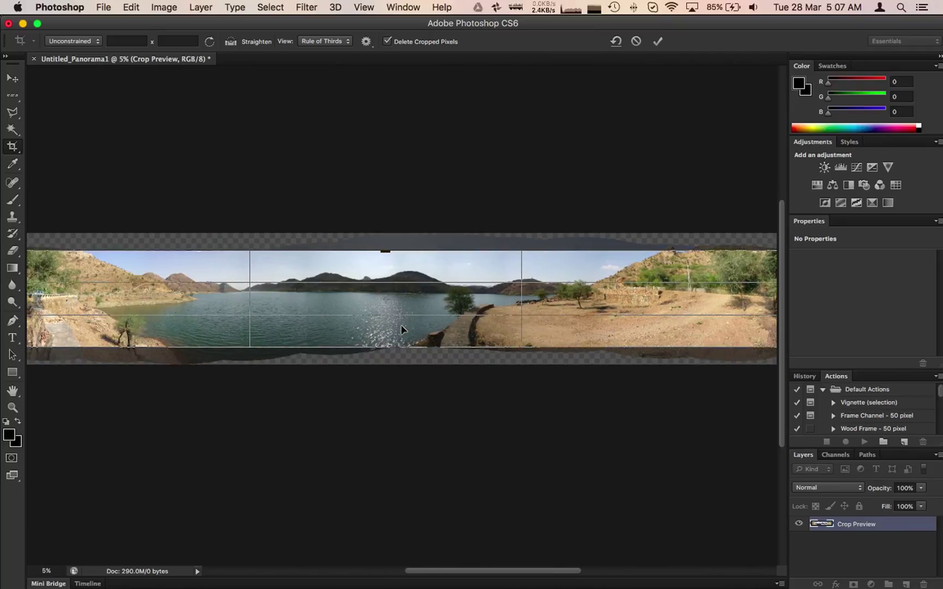
scroll(401, 329, left, 1)
scroll(401, 329, left, 1)
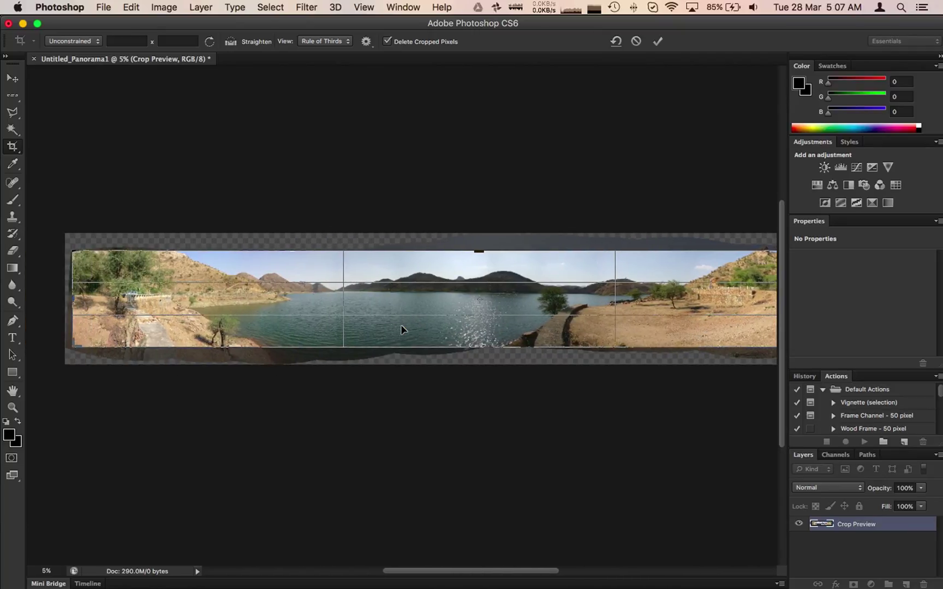
drag(475, 252, 476, 252)
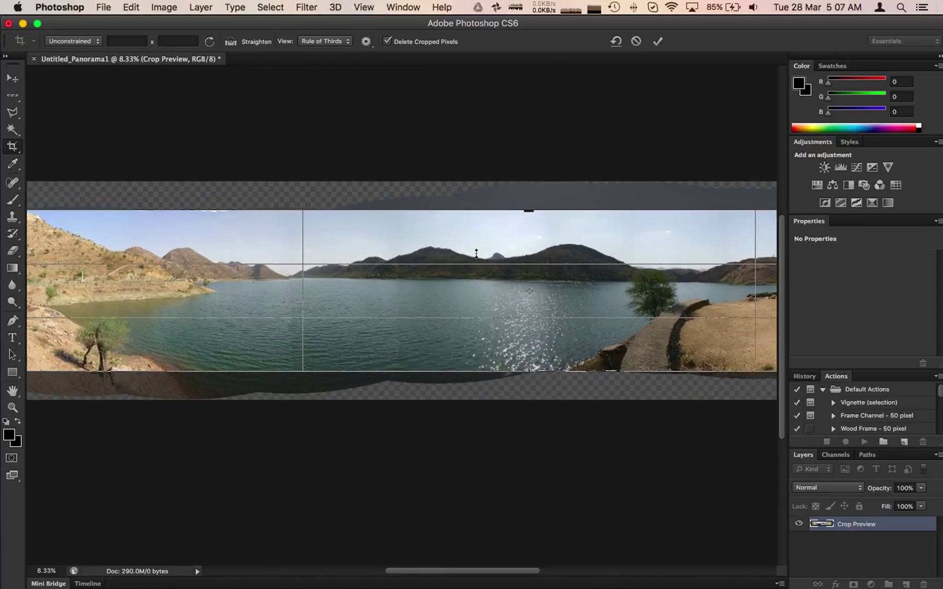
key(super+plus)
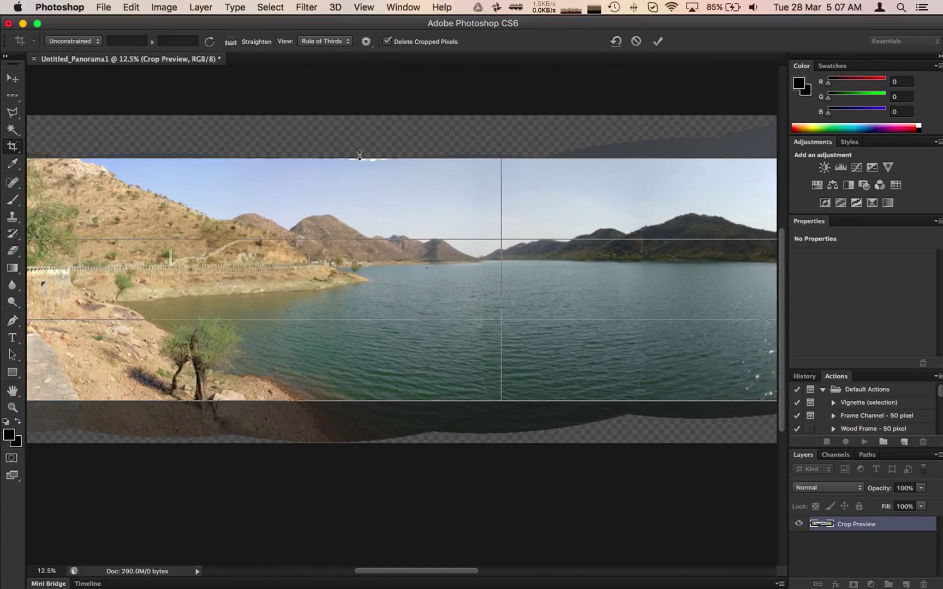
drag(360, 156, 359, 159)
drag(360, 159, 360, 158)
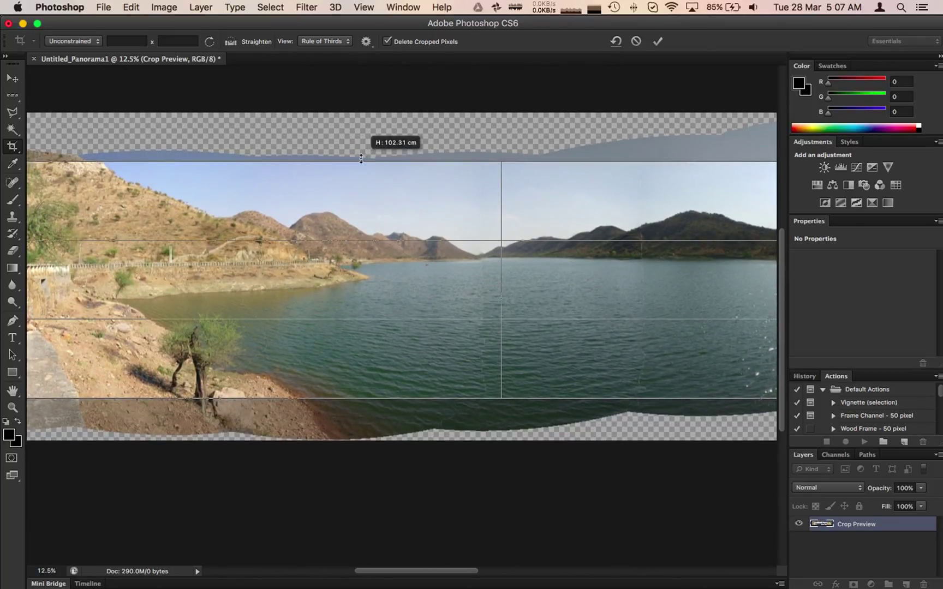
scroll(393, 172, right, 5)
scroll(405, 179, right, 2)
key(Return)
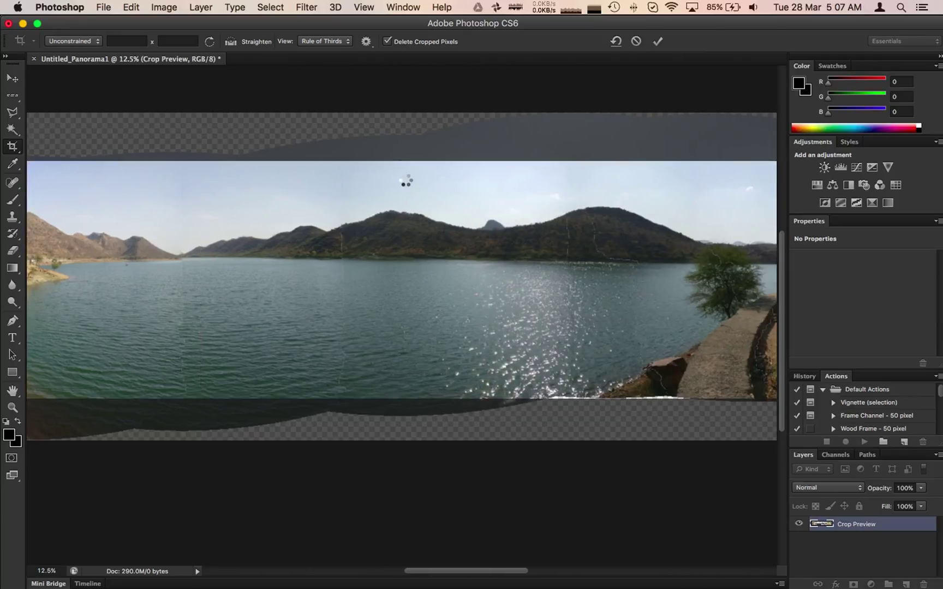
Run the Panoramics Seamless Loop action and continue past its 'Crop photo or clone' prompt.
key(ctrl+minus)
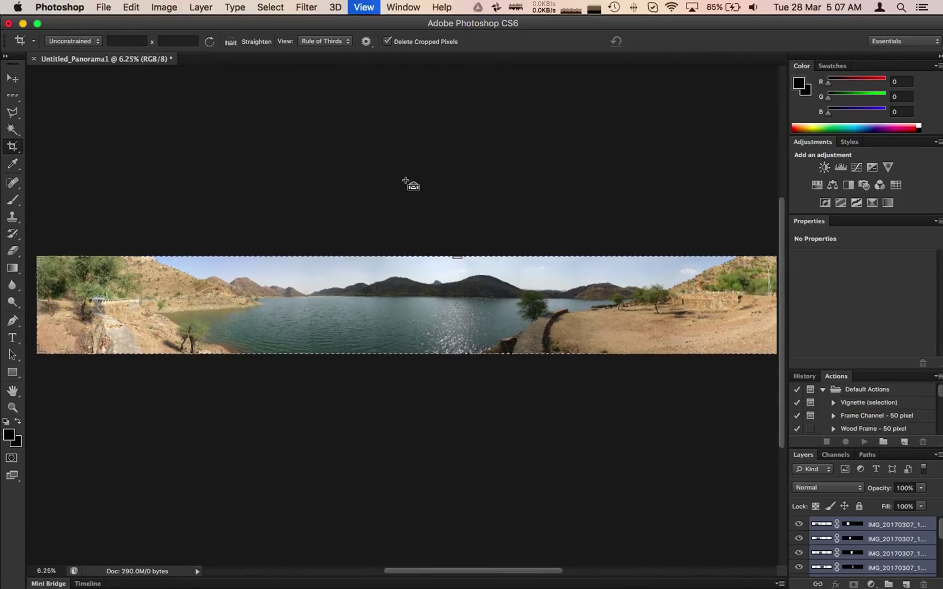
key(ctrl+minus)
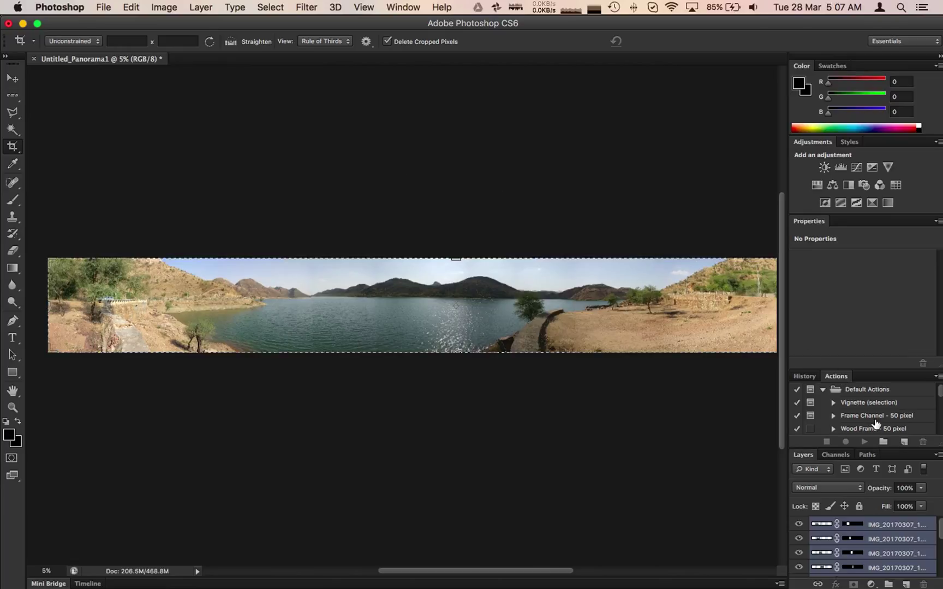
scroll(851, 421, down, 5)
scroll(851, 421, down, 5)
scroll(851, 421, down, 5)
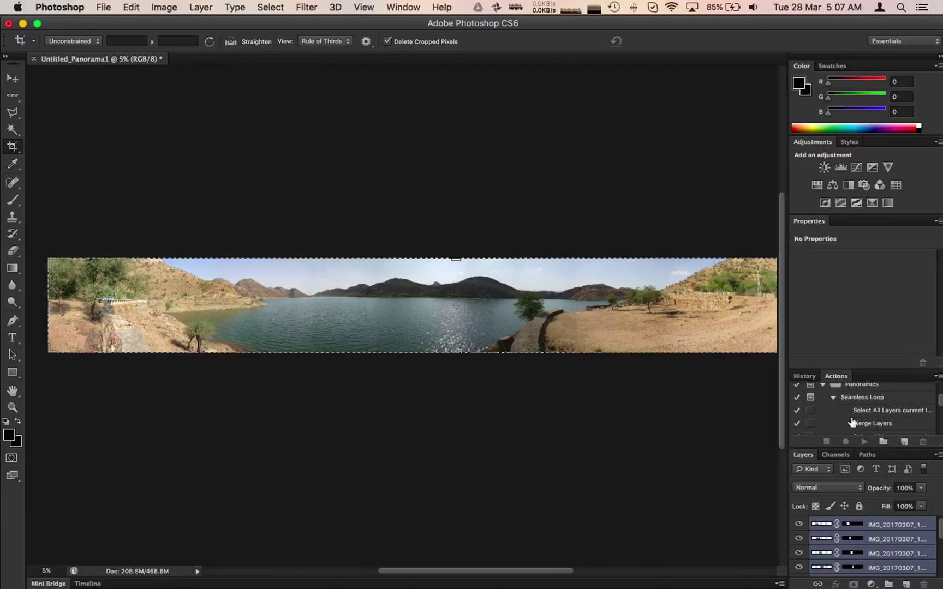
click(868, 397)
scroll(848, 399, up, 1)
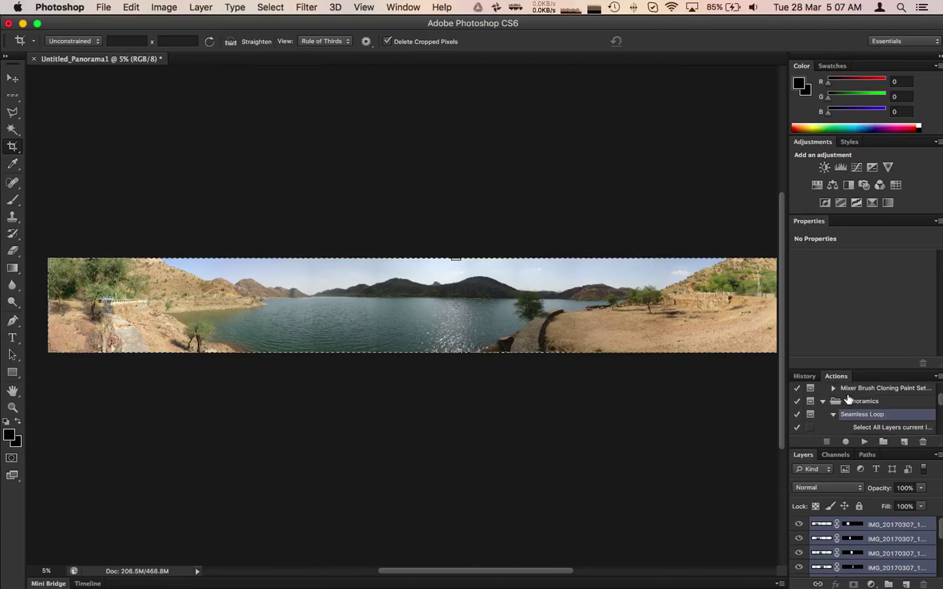
click(860, 402)
click(855, 415)
click(865, 441)
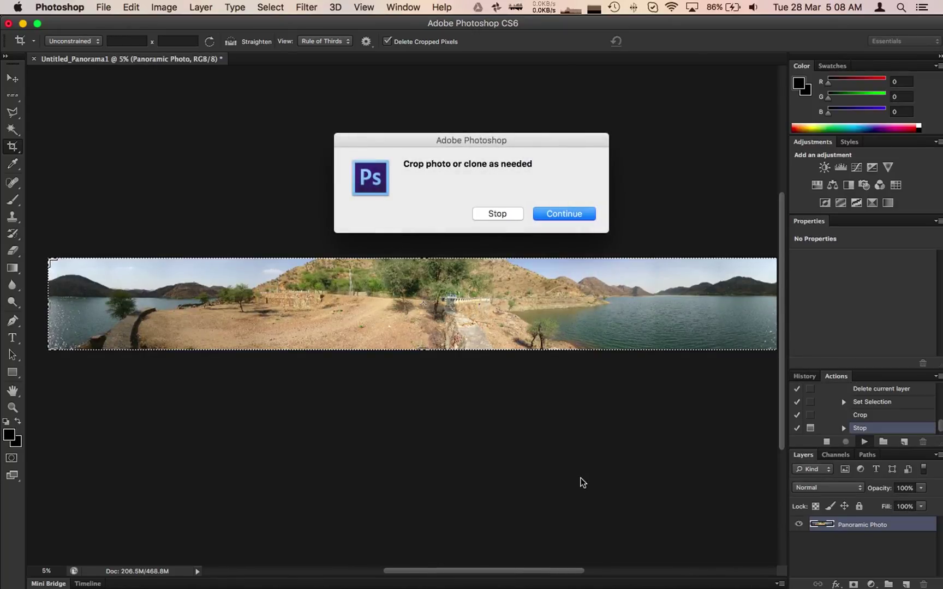
click(578, 215)
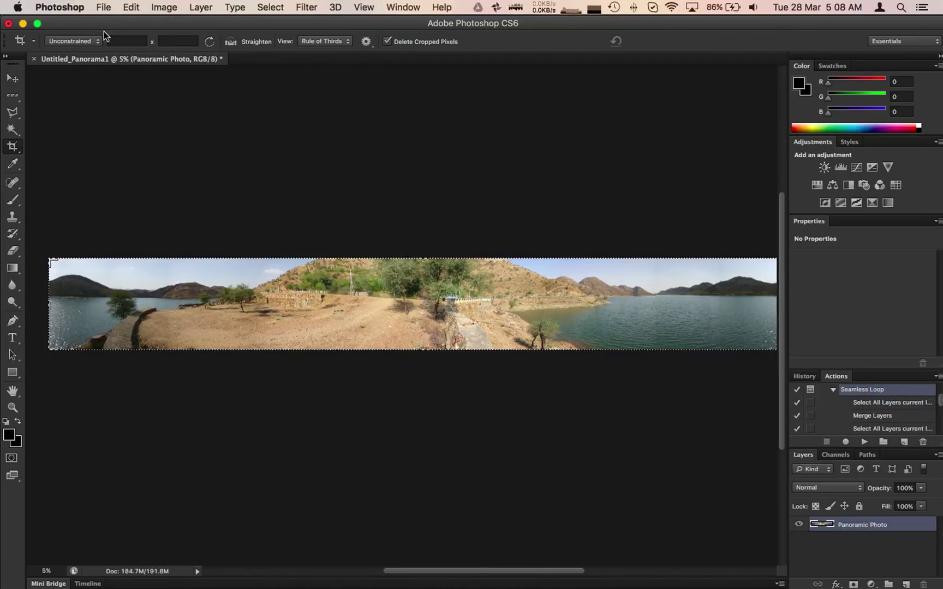
Save as JPEG '360 Badi Lake' with Quality 12, Progressive, 5 scans.
click(109, 8)
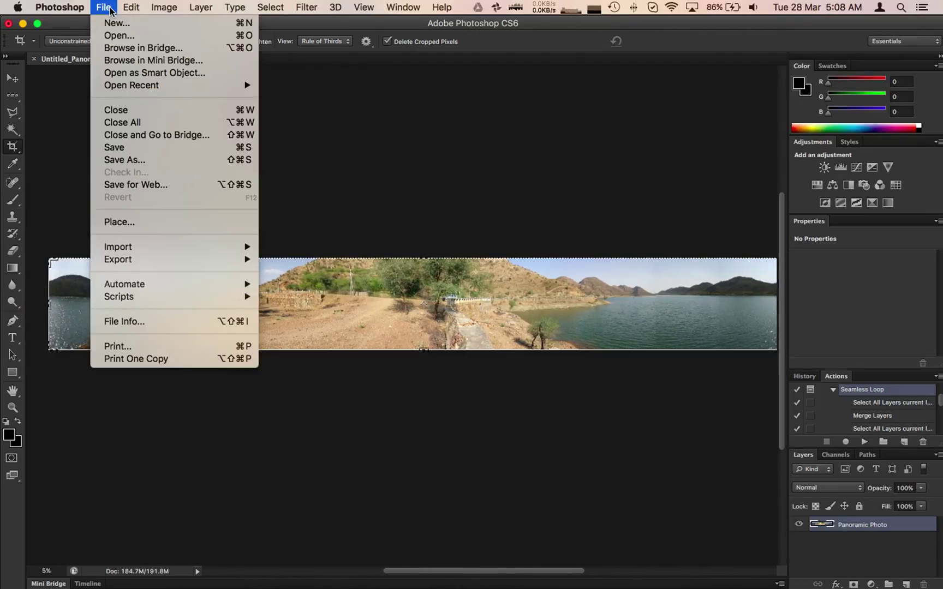
click(137, 148)
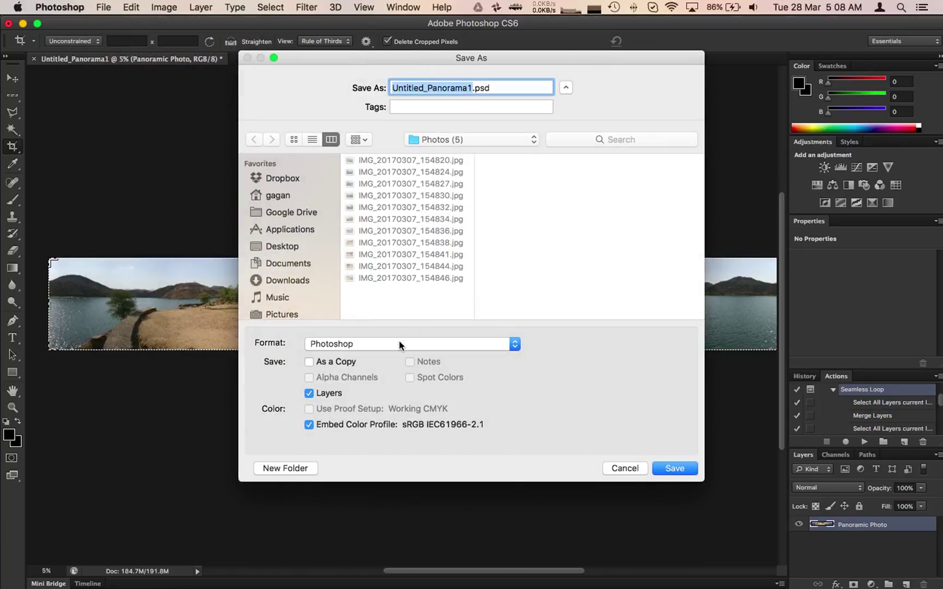
click(398, 342)
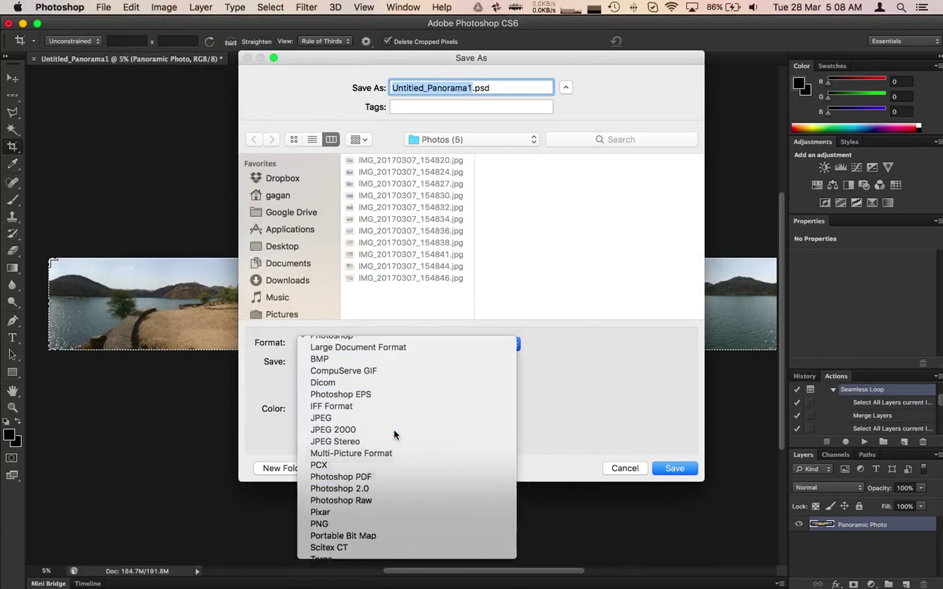
click(371, 418)
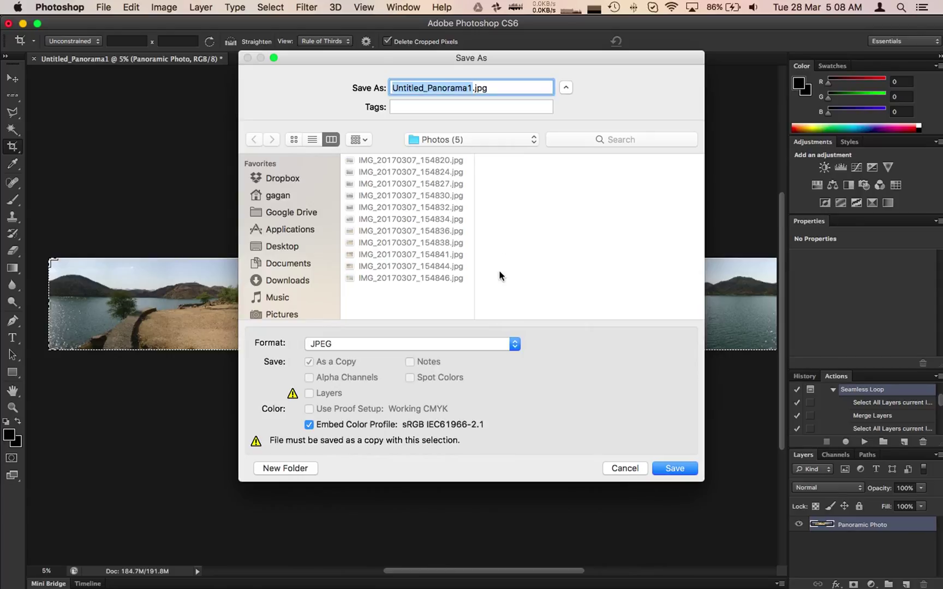
key(BackSpace)
text(3)
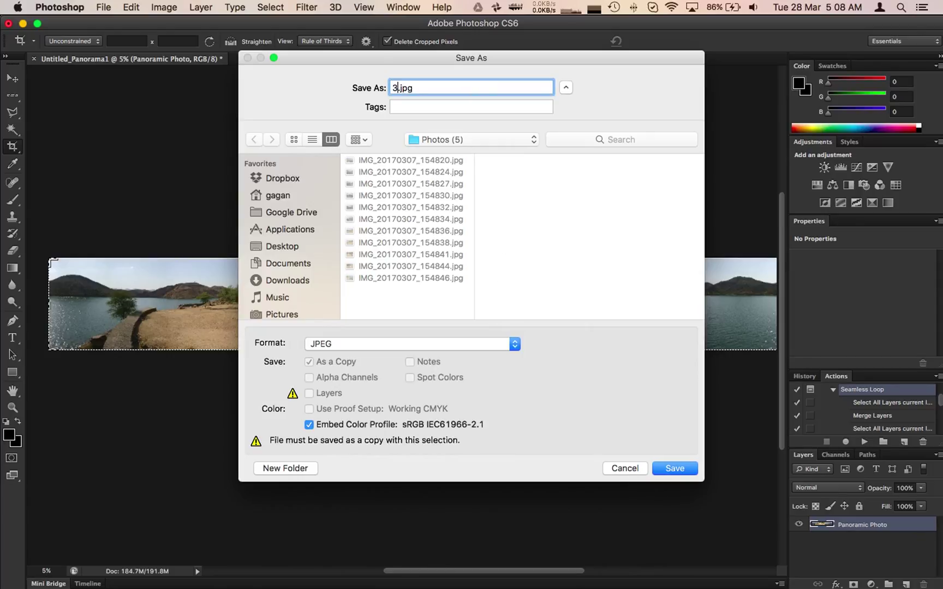
text(60 Badi )
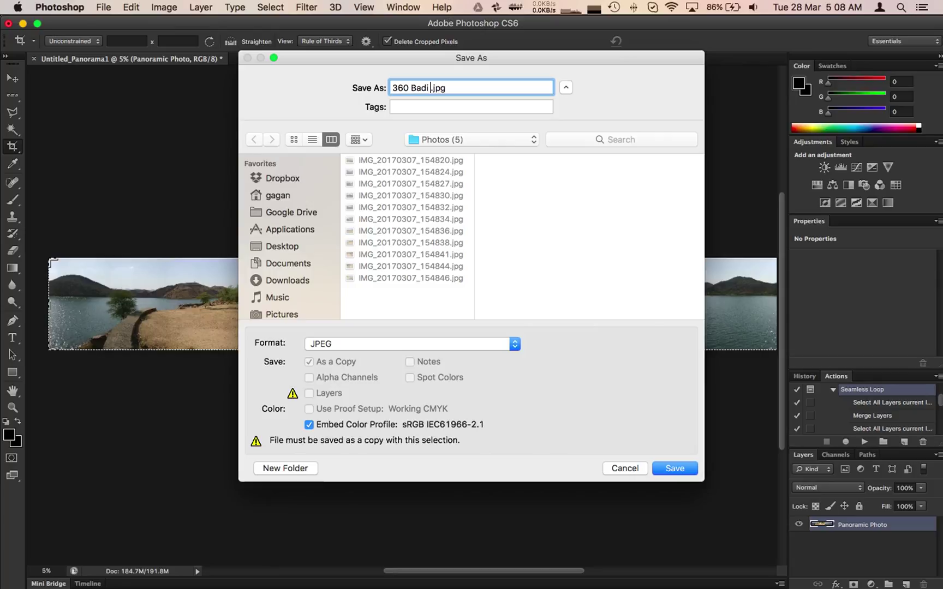
text(Lake)
click(685, 468)
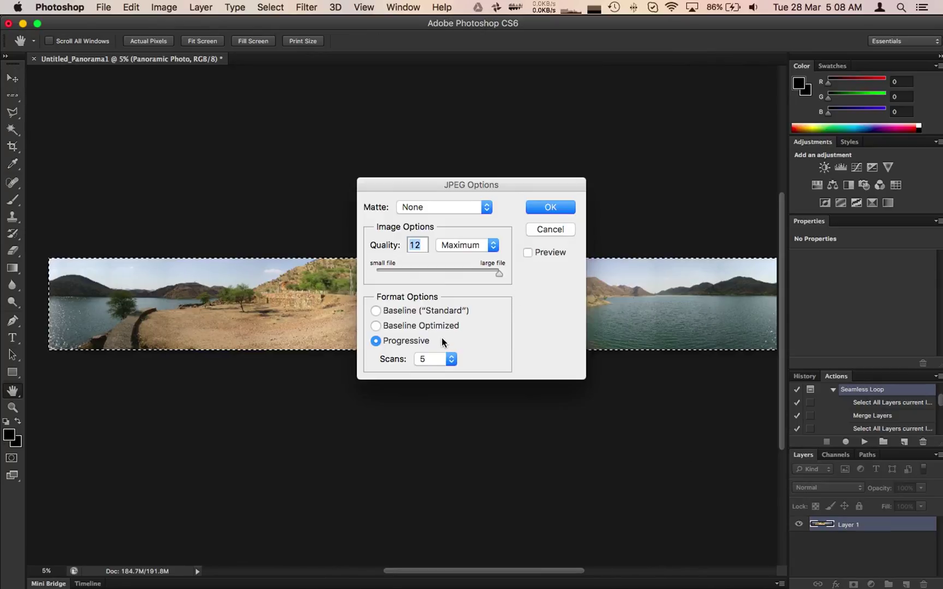
click(450, 359)
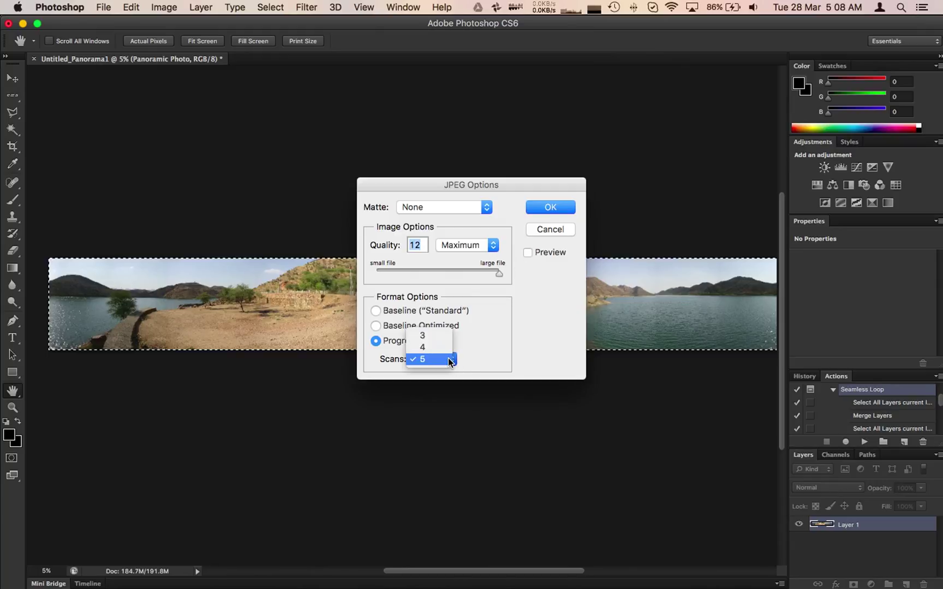
click(551, 207)
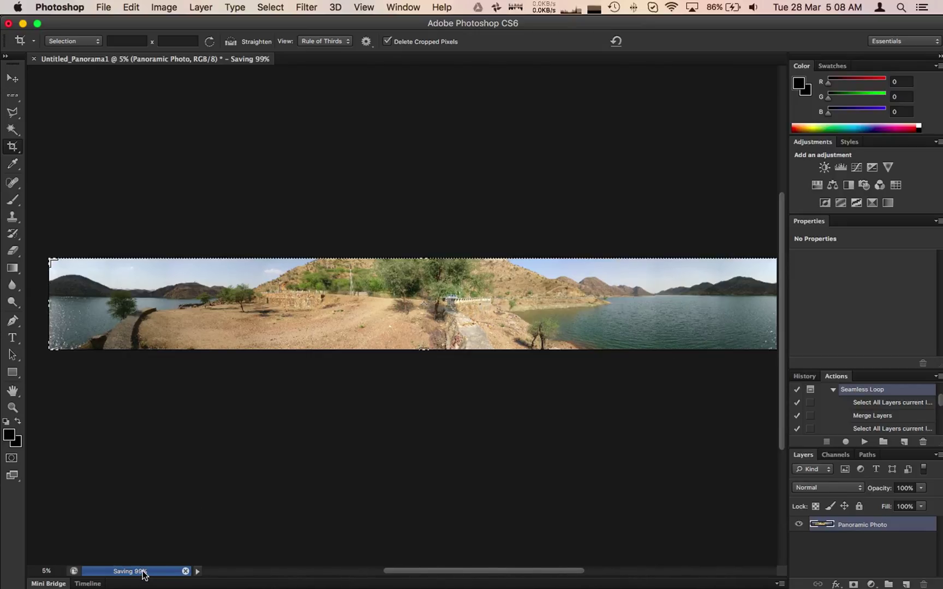
Open 360 Badi Lake.jpg from Photos (5) in Preview, scroll across it, then close it.
key(super+Tab)
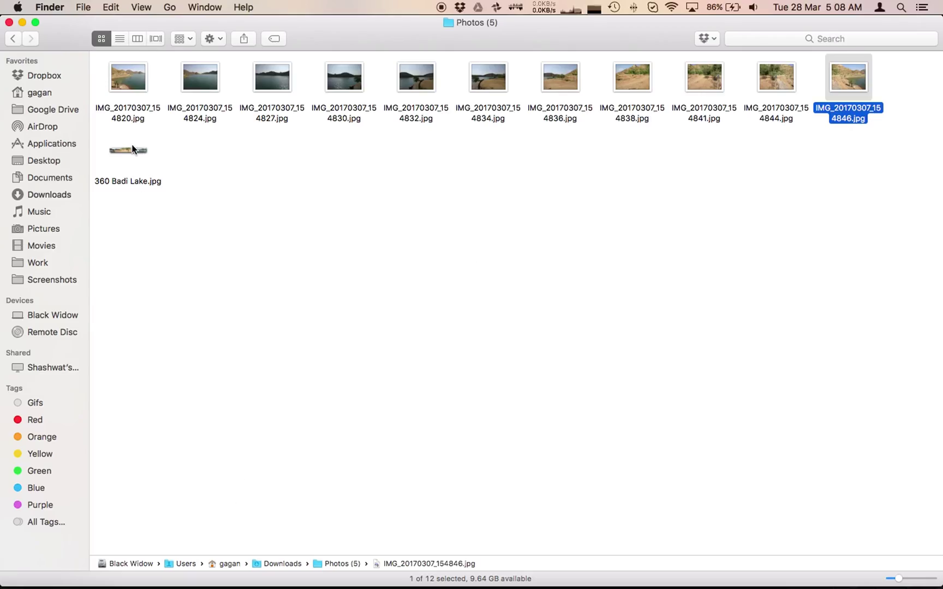
click(132, 146)
double_click(122, 154)
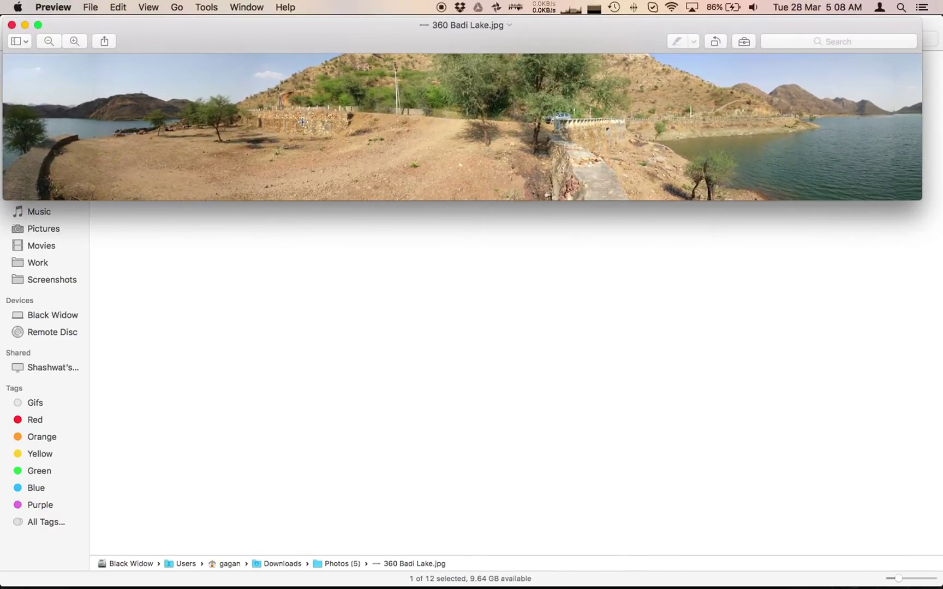
scroll(303, 122, right, 3)
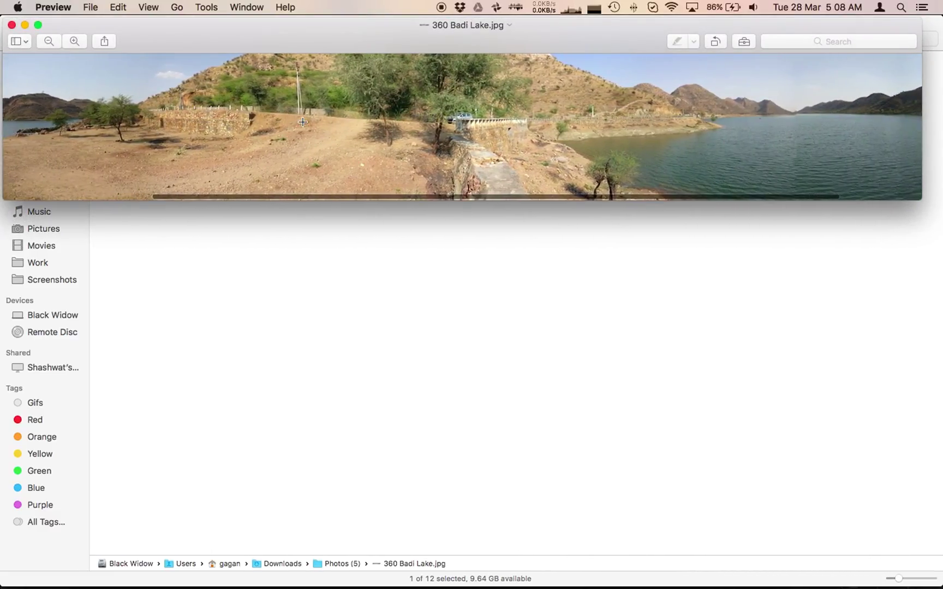
key(super+w)
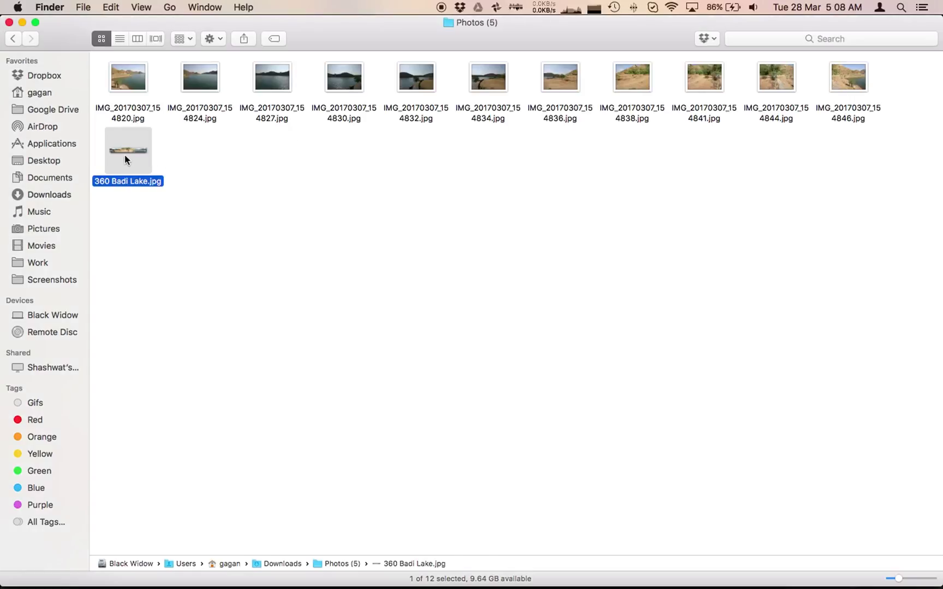
Launch Exif Fixer from Spotlight and move its window aside.
key(super+Tab)
key(super+Tab)
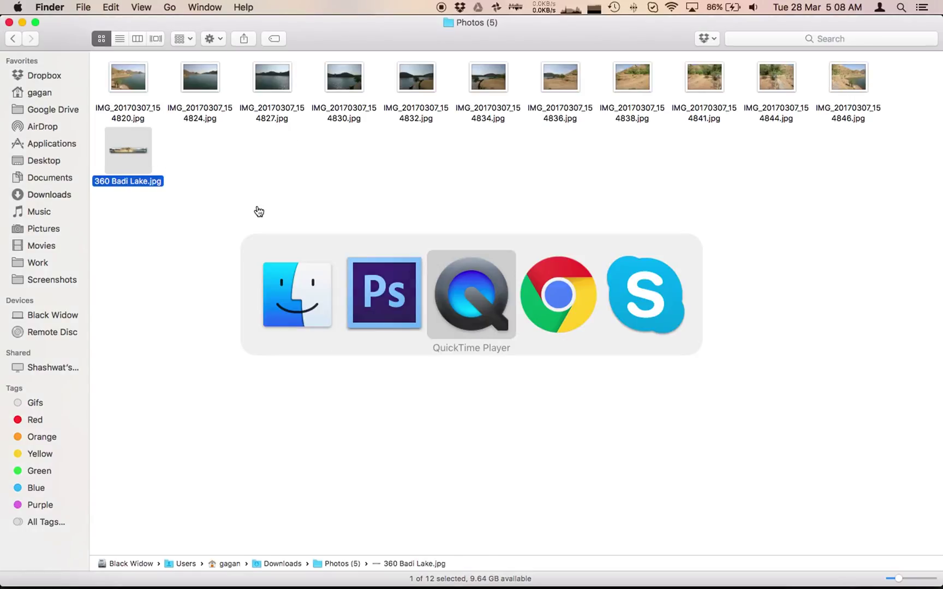
key(super+Tab)
key(Escape)
key(super+space)
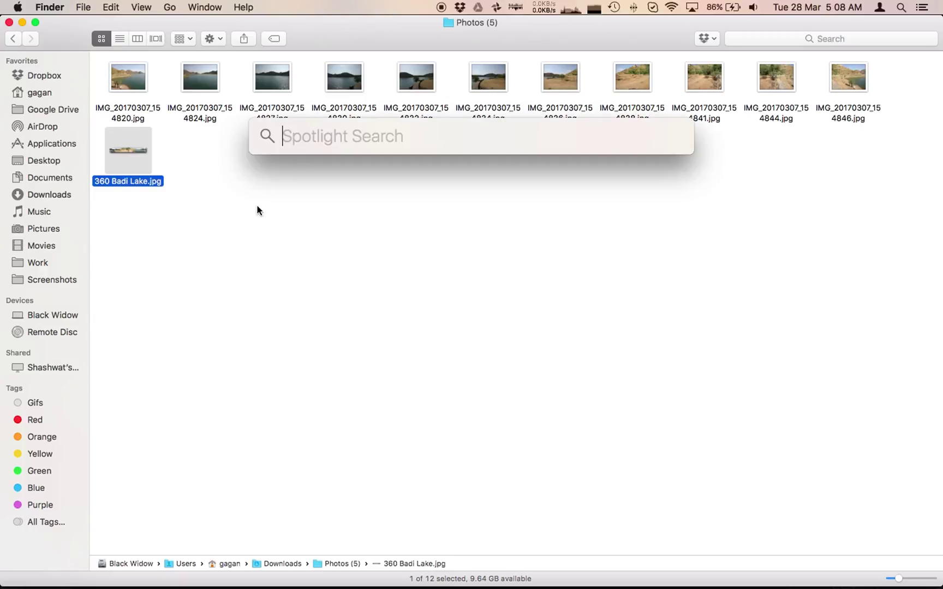
text(exif)
key(Return)
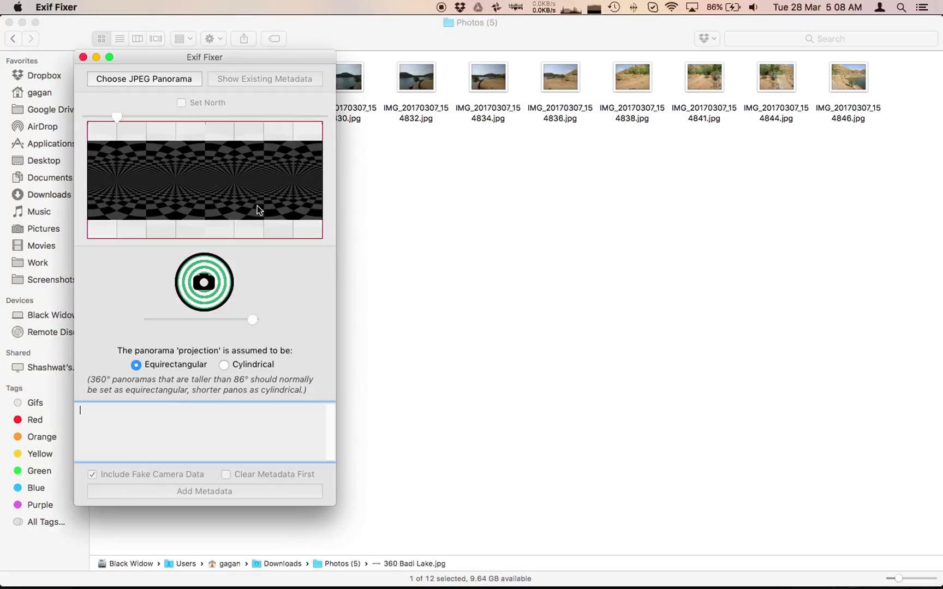
drag(208, 60, 626, 50)
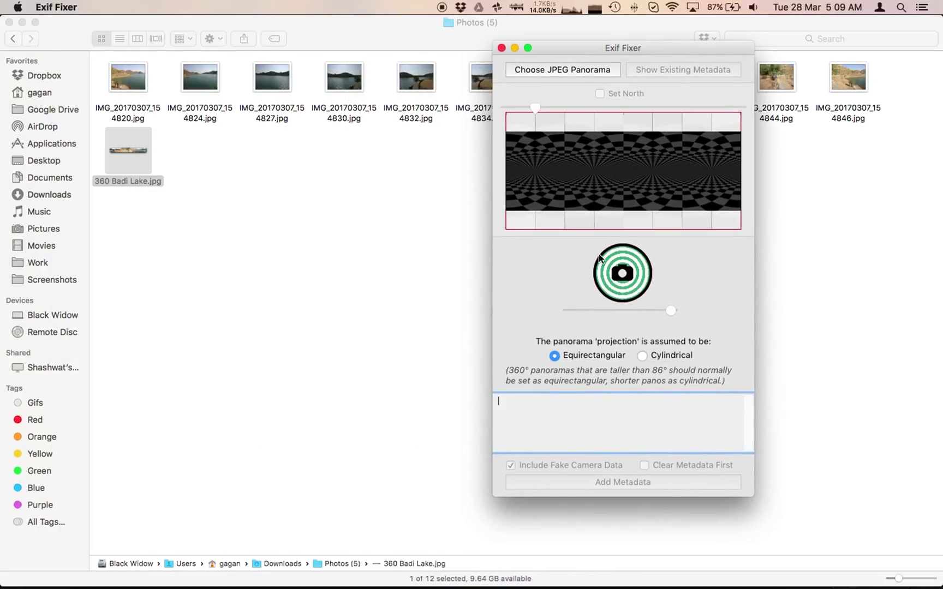
Load 360 Badi Lake.jpg, add cylindrical 360 metadata, and close Exif Fixer.
click(554, 74)
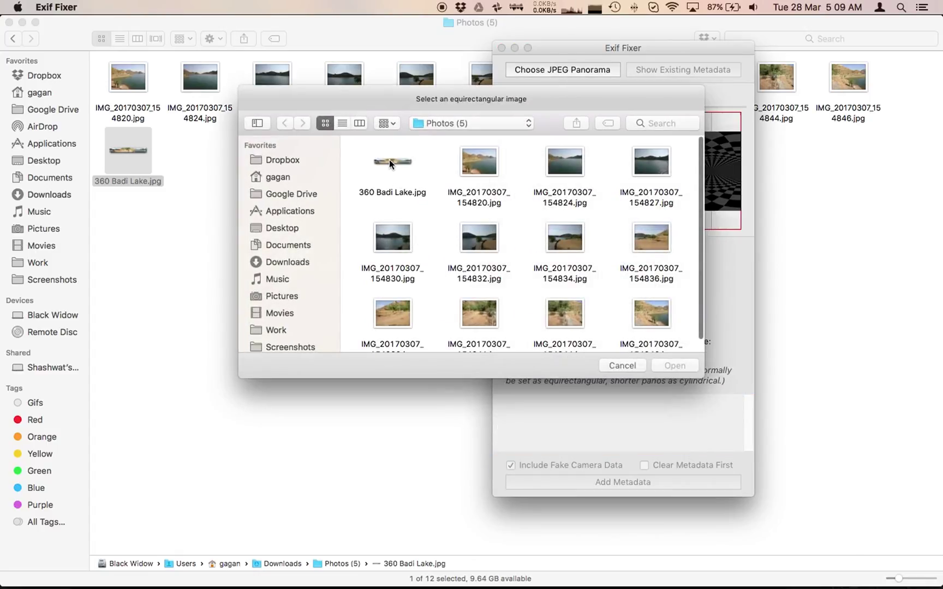
double_click(389, 160)
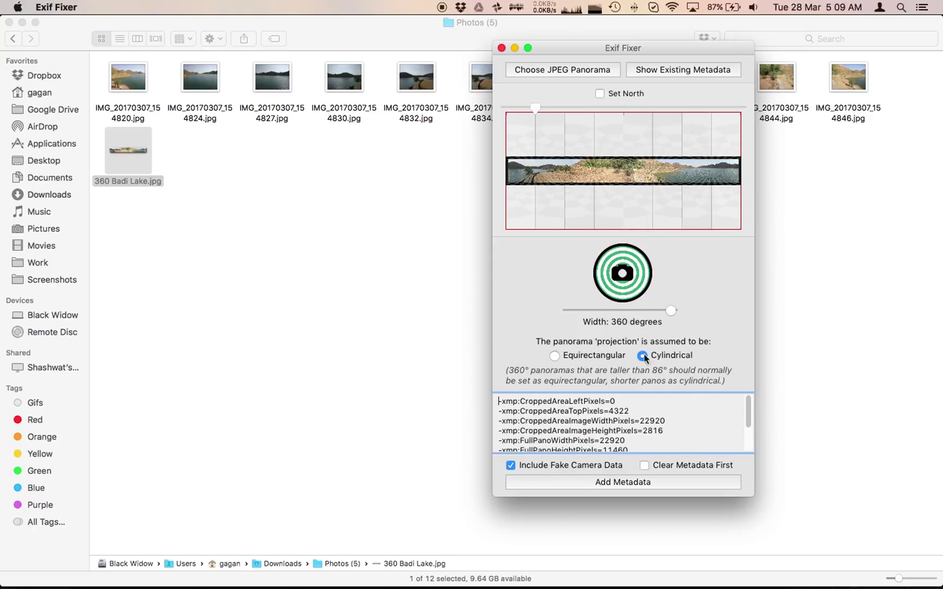
click(621, 484)
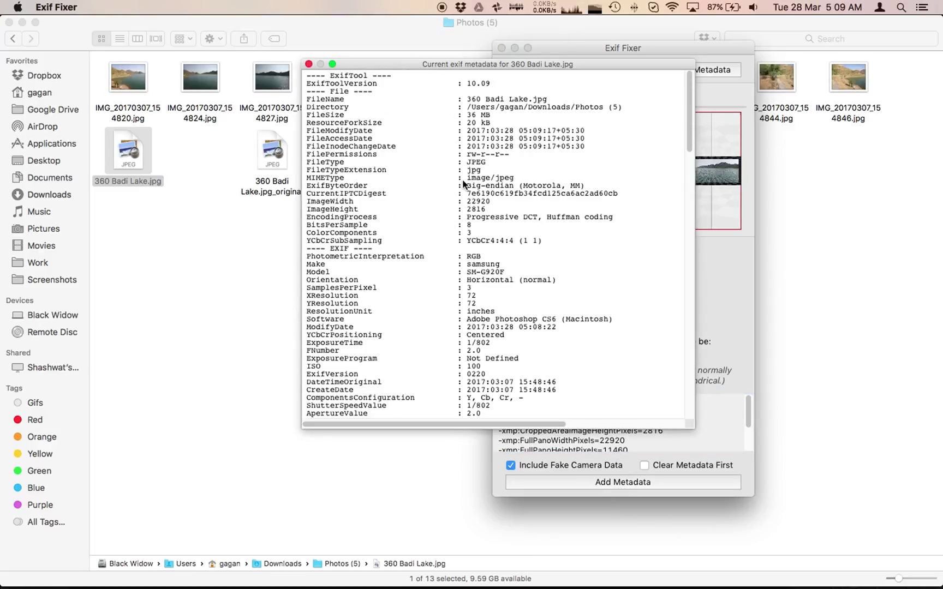
click(309, 64)
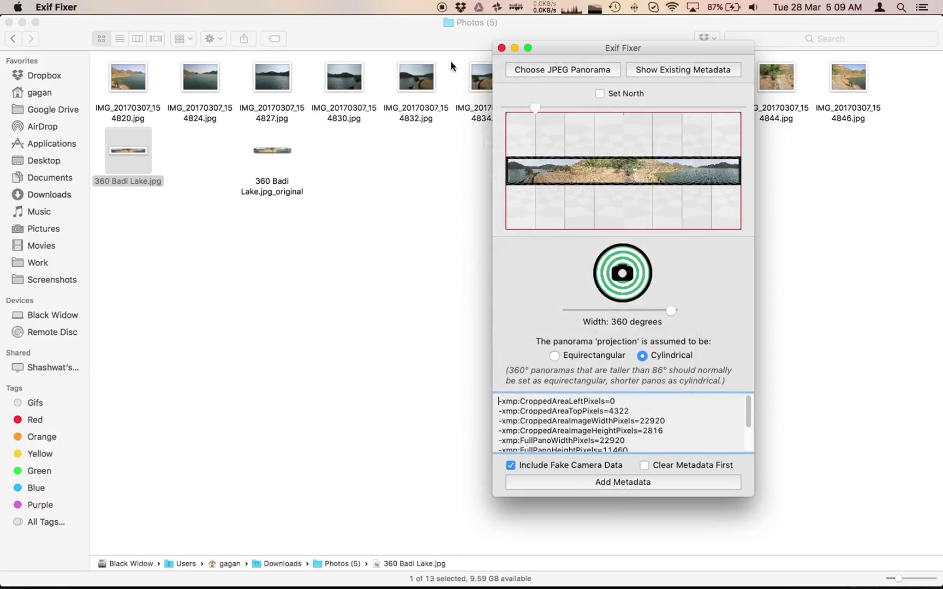
click(501, 48)
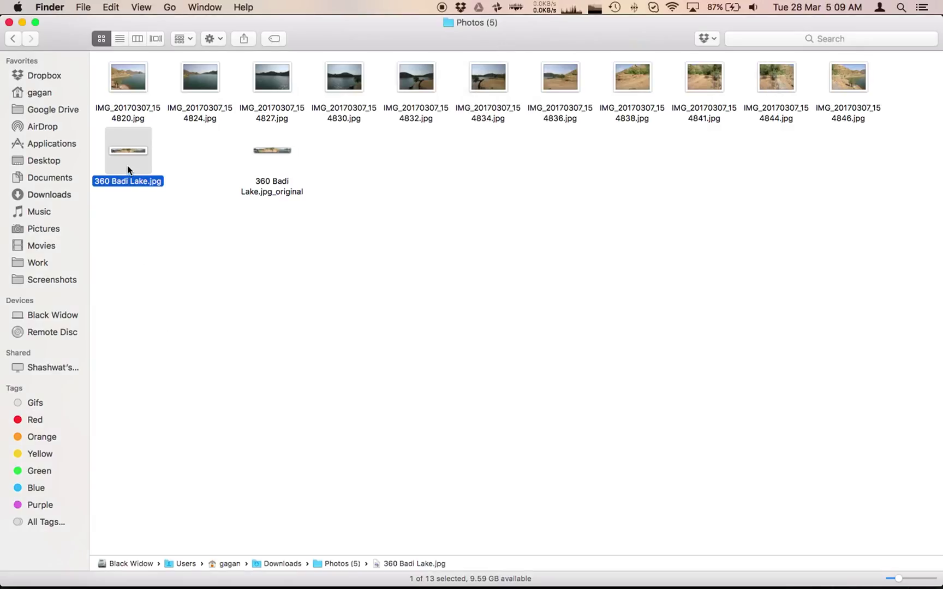
Drag 360 Badi Lake.jpg from Finder into Facebook's Create a Post photo area.
key(super+Tab)
key(super+Tab)
key(super+Tab)
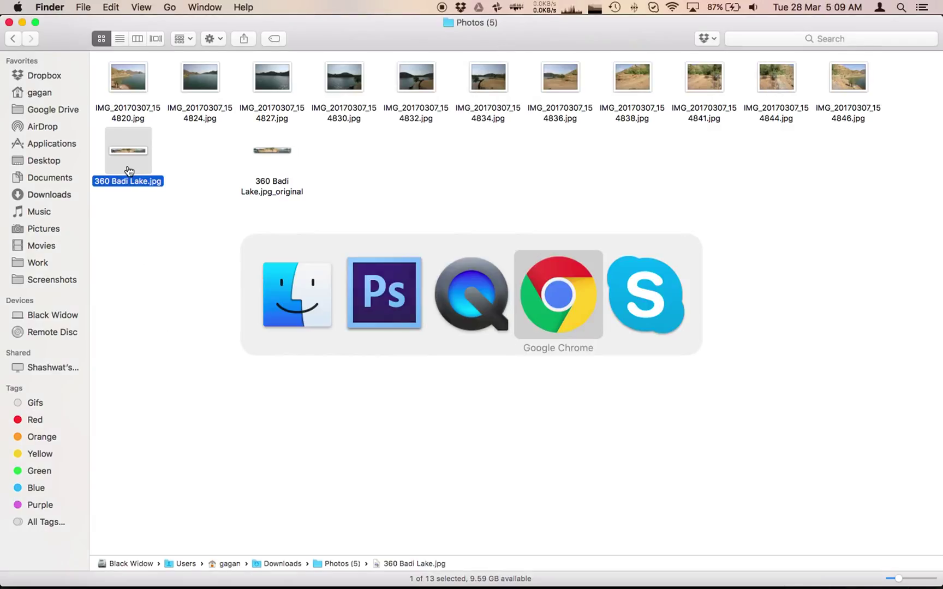
key(super+Tab)
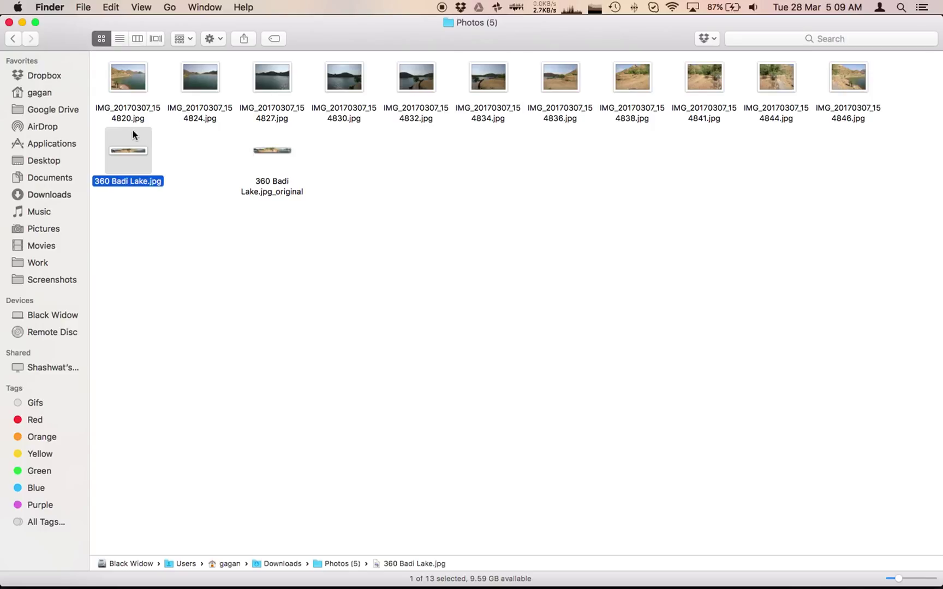
mouse_move(131, 158)
mouse_down()
mouse_move(383, 319)
mouse_move(397, 158)
mouse_up()
key(super+Tab)
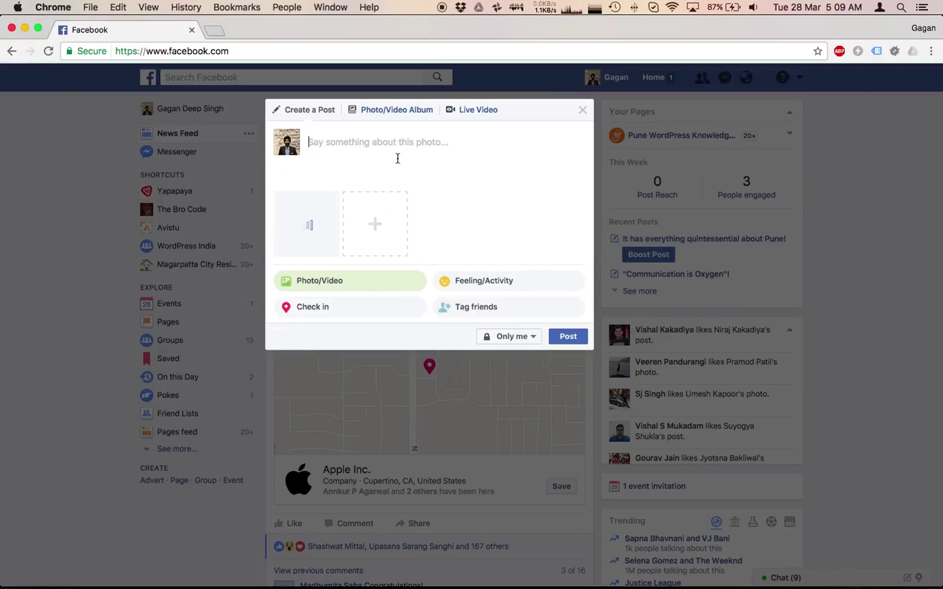